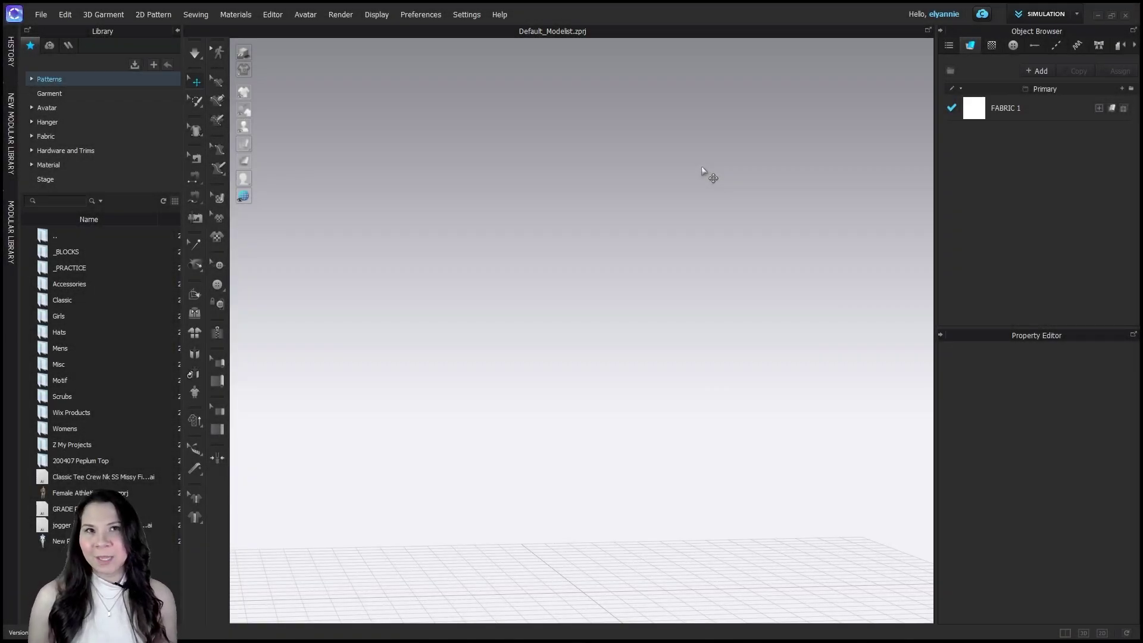
- Open the Female_V2 avatar folder in the Library and place FV2_Camila.avt in the 3D scene
click(48, 108)
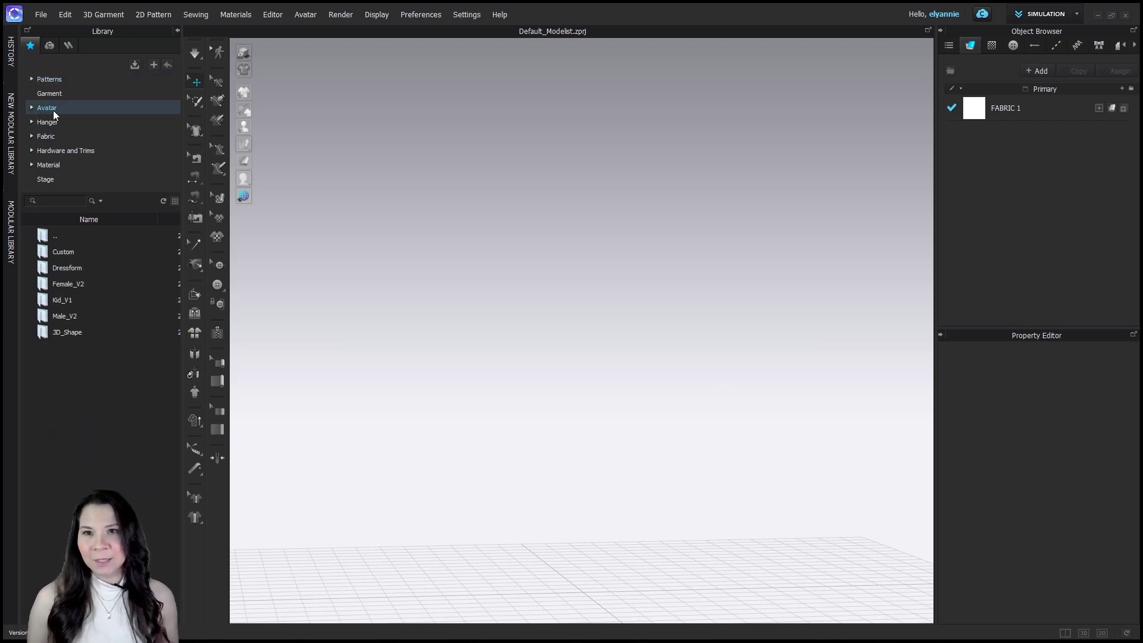
double_click(71, 284)
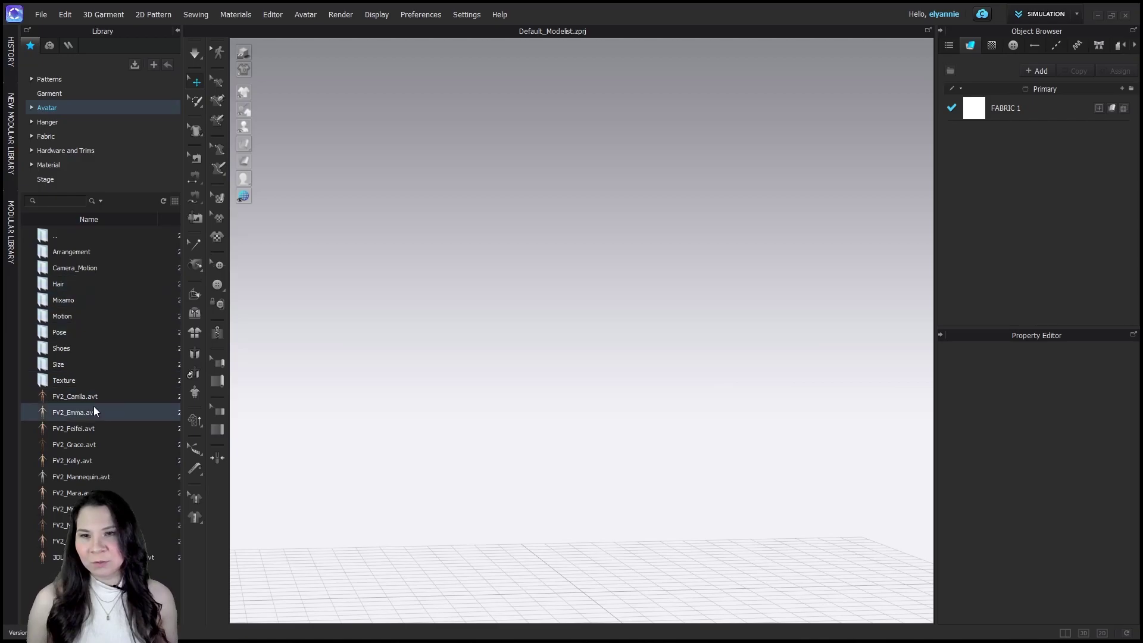
drag(60, 396, 534, 338)
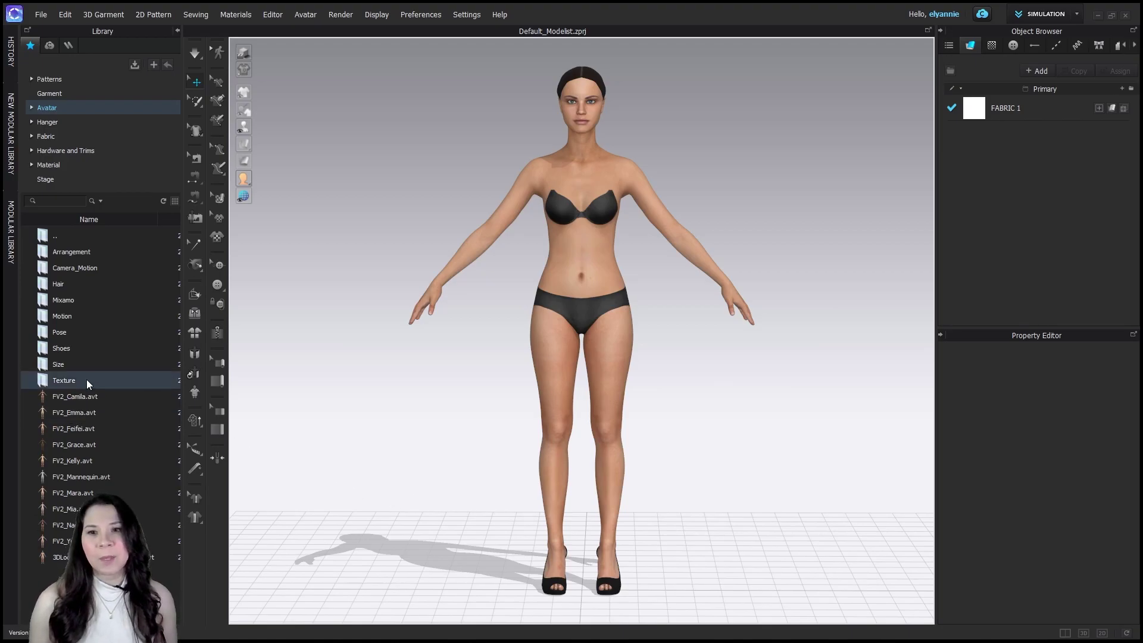
- Apply the US_ASTM_Missy_Curvy_10.avs body preset from Size > US_ASTM_Missy_Curvy to the avatar
double_click(72, 363)
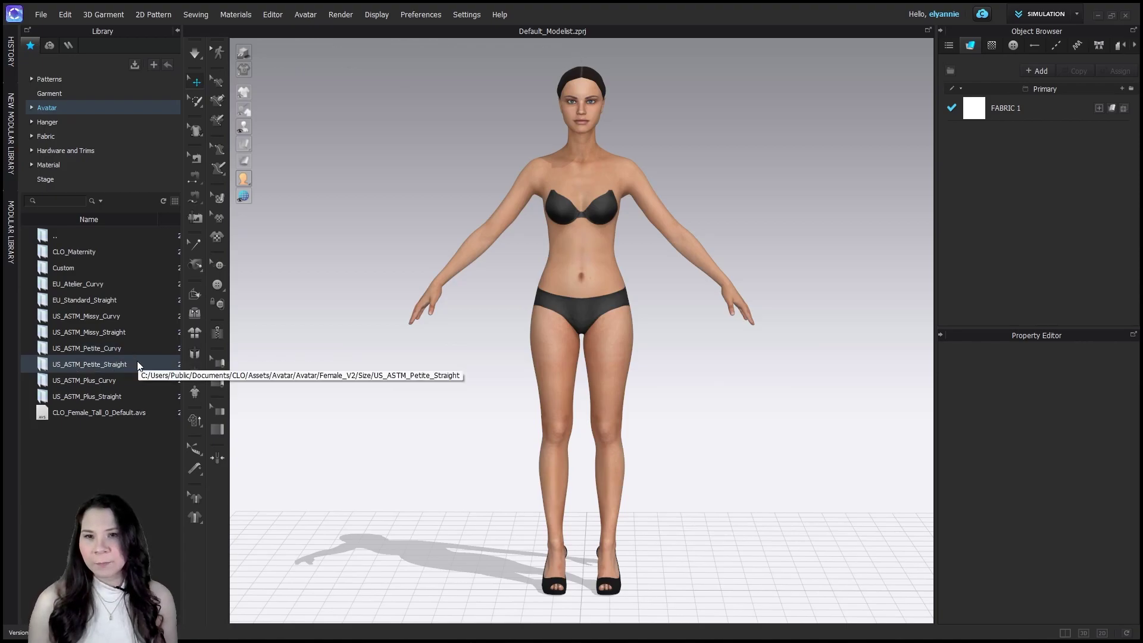
double_click(124, 316)
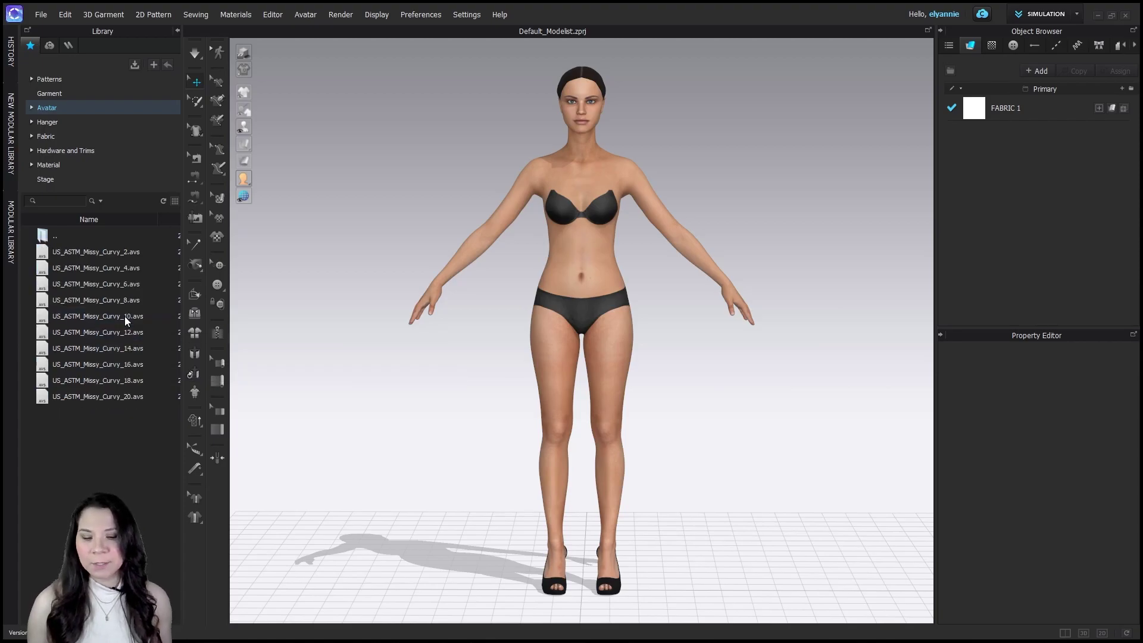
drag(125, 320, 269, 321)
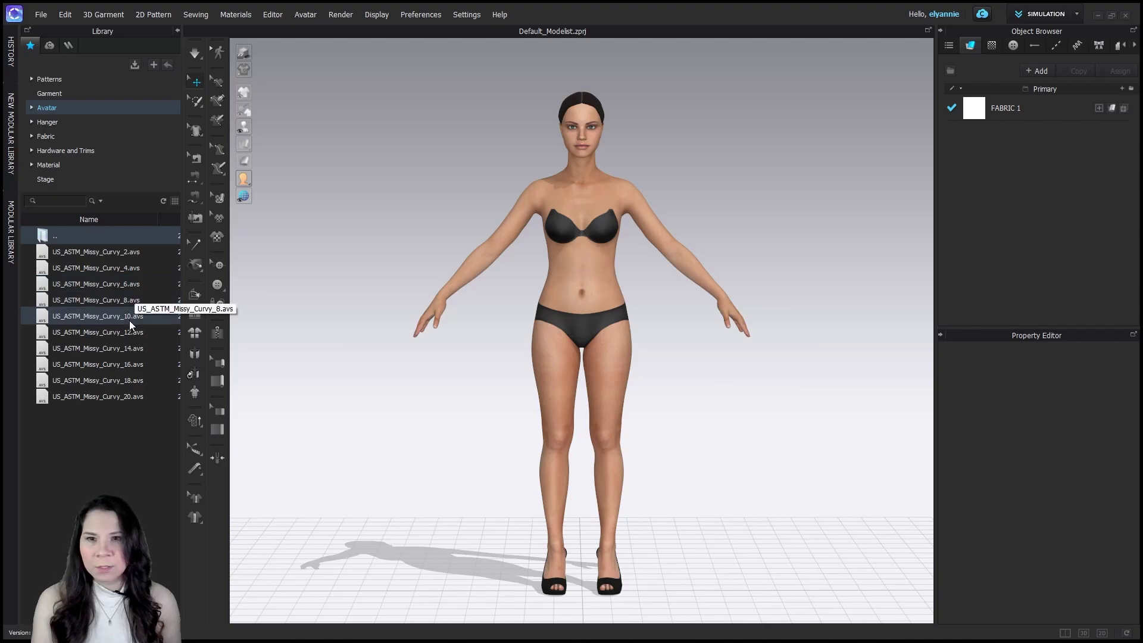
double_click(111, 322)
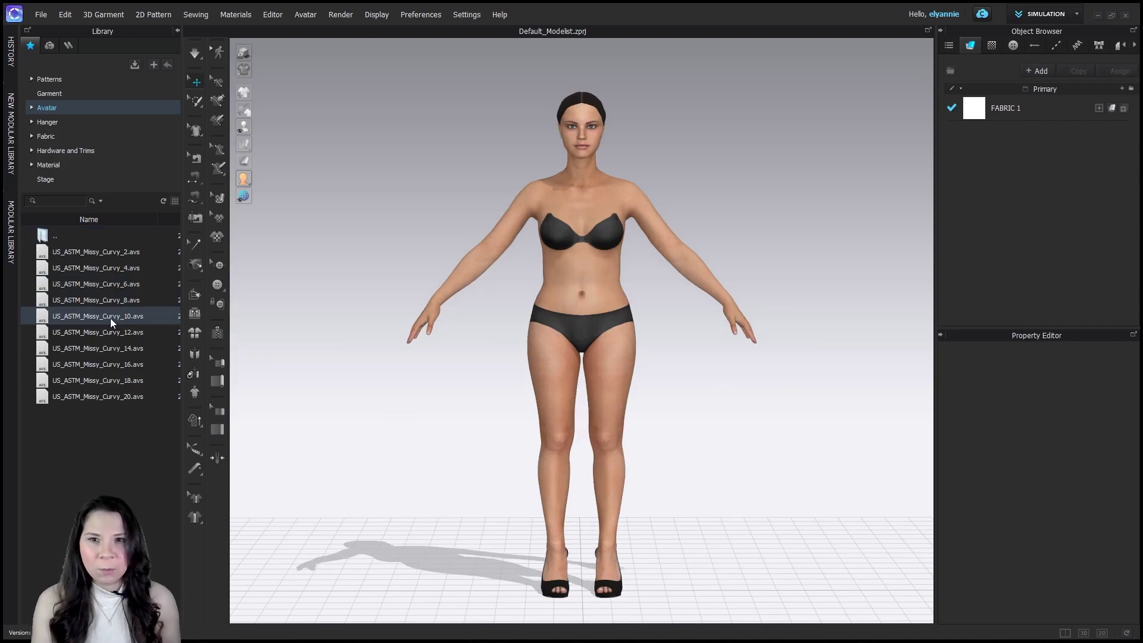
mouse_move(243, 126)
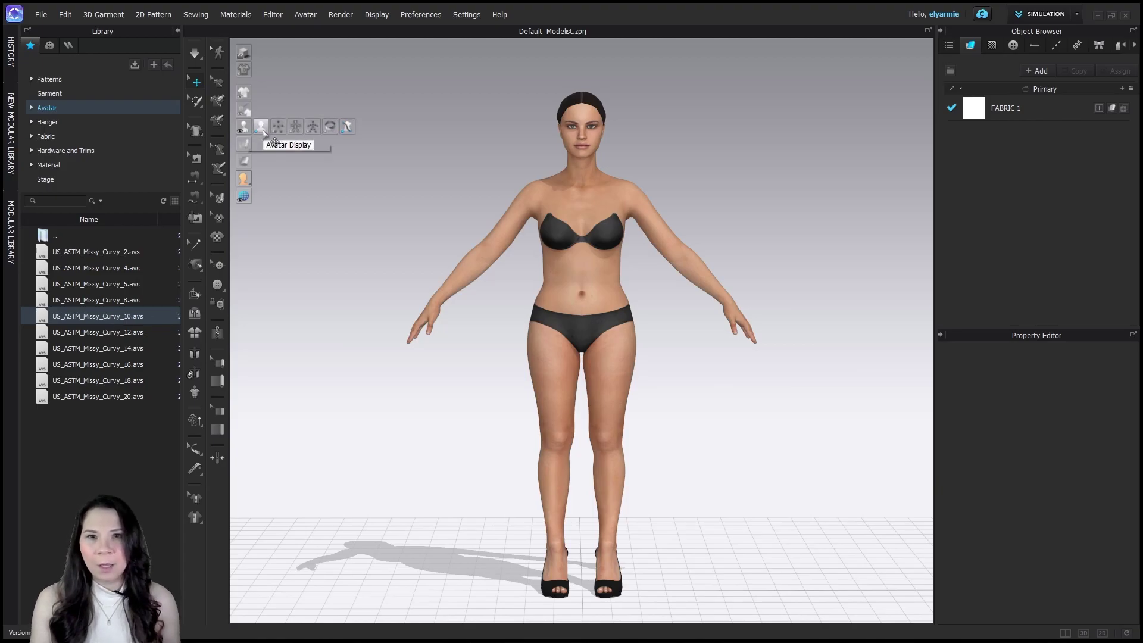
- Show the avatar's measurement lines and zoom in on the chest and face
click(330, 127)
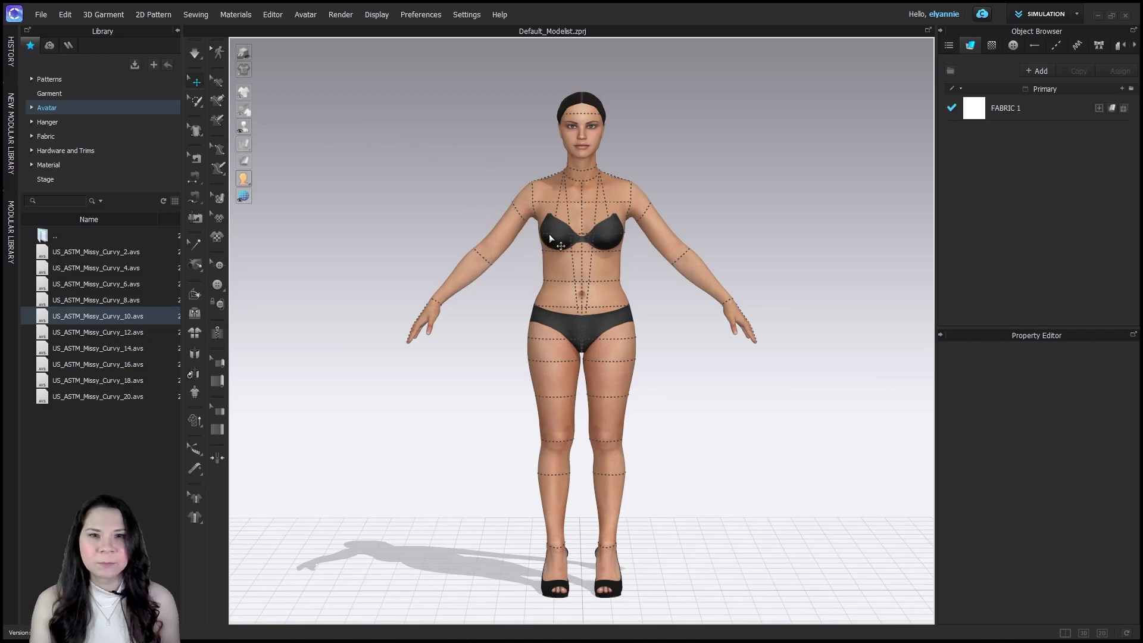
scroll(557, 235, up, 5)
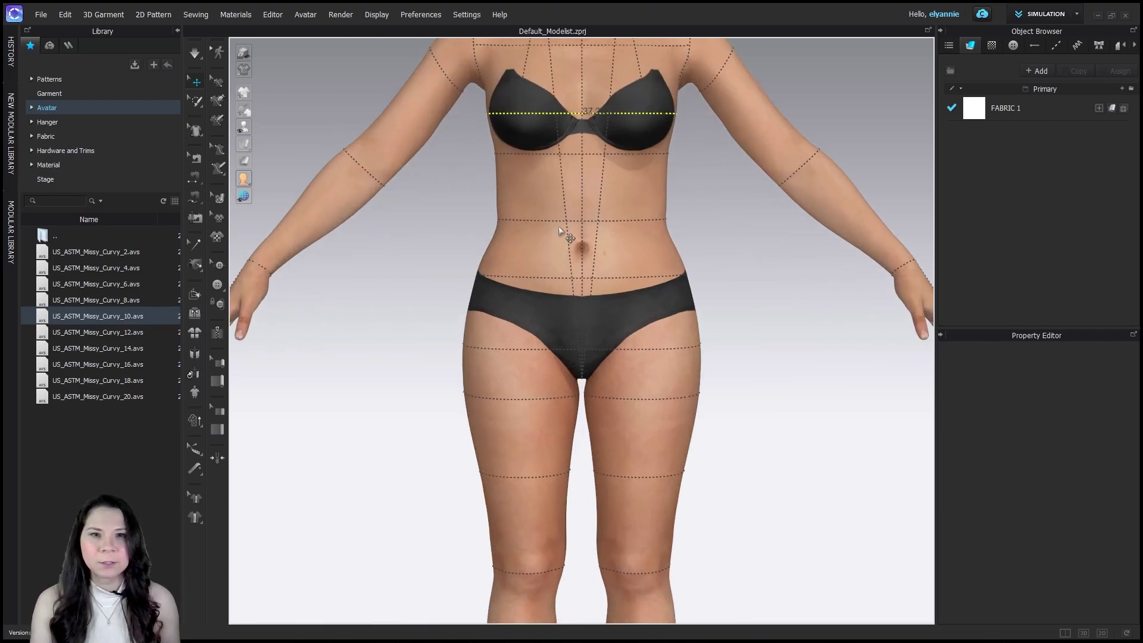
middle_drag(558, 226, 566, 394)
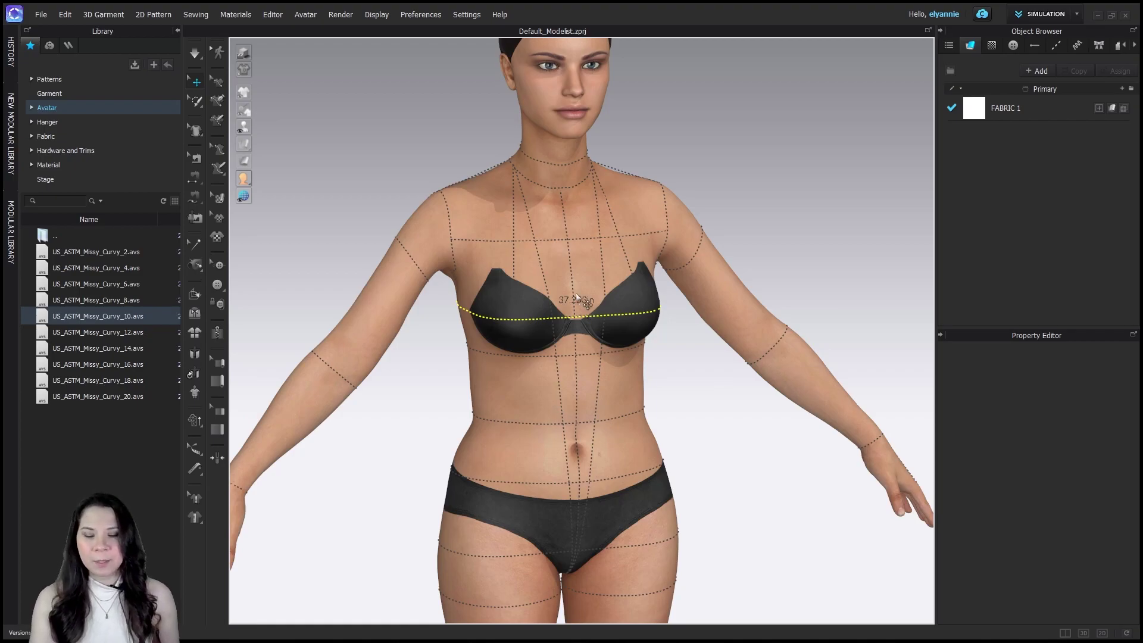
- Switch the body to Missy Curvy size 8, then size 6, bringing the bust to 35.247 in
click(120, 303)
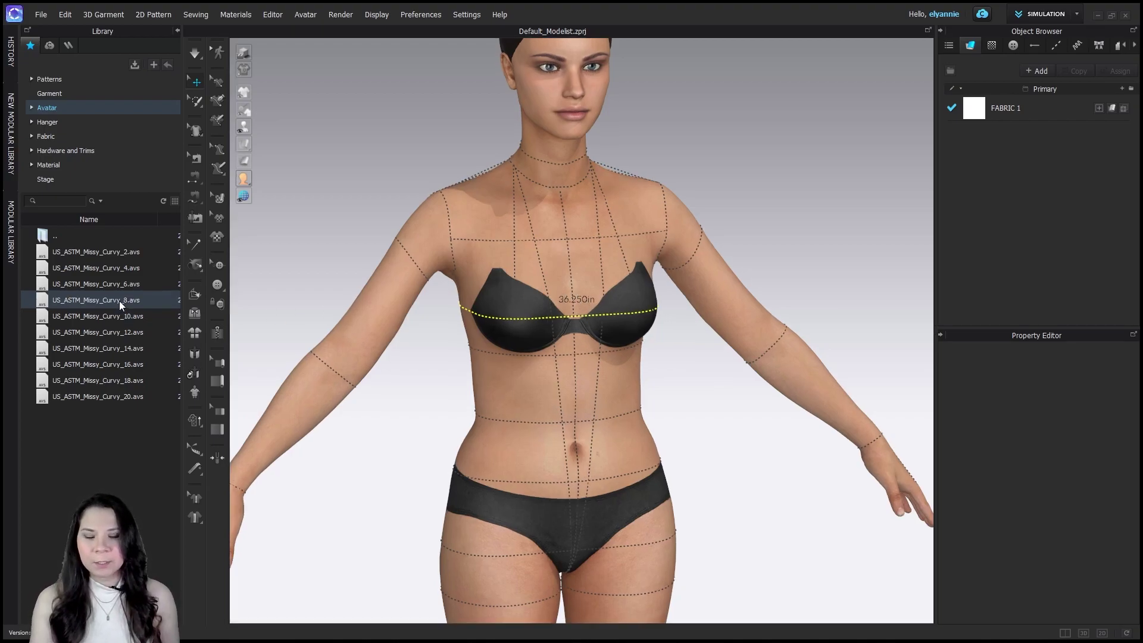
click(112, 288)
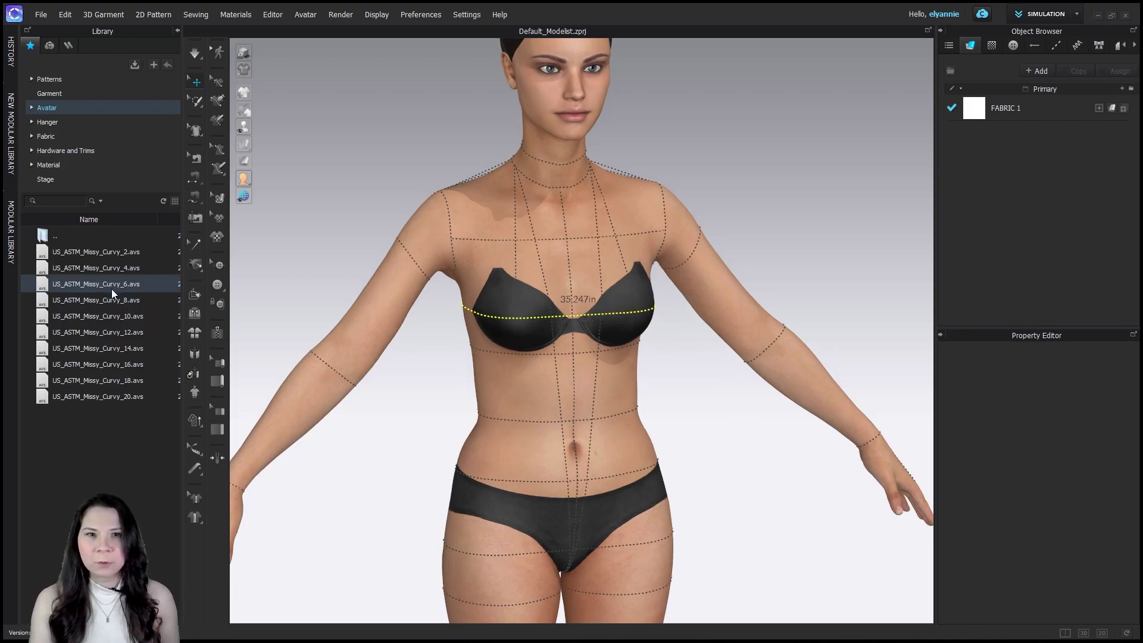
scroll(325, 180, down, 3)
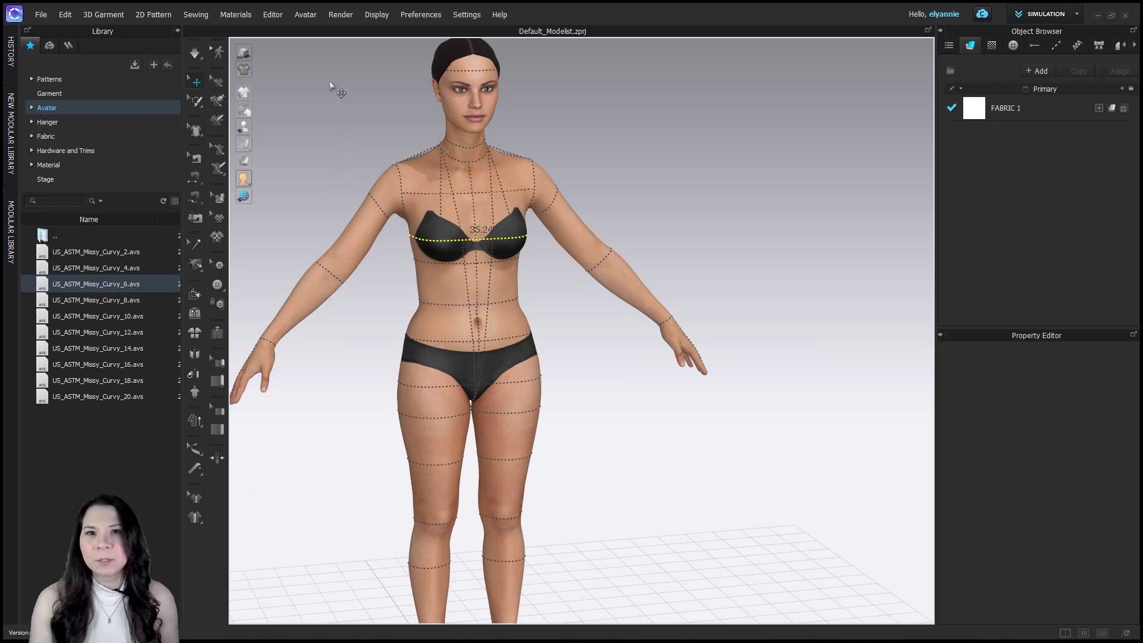
- In the widened Avatar Editor, set Total Height to 66 in
click(305, 16)
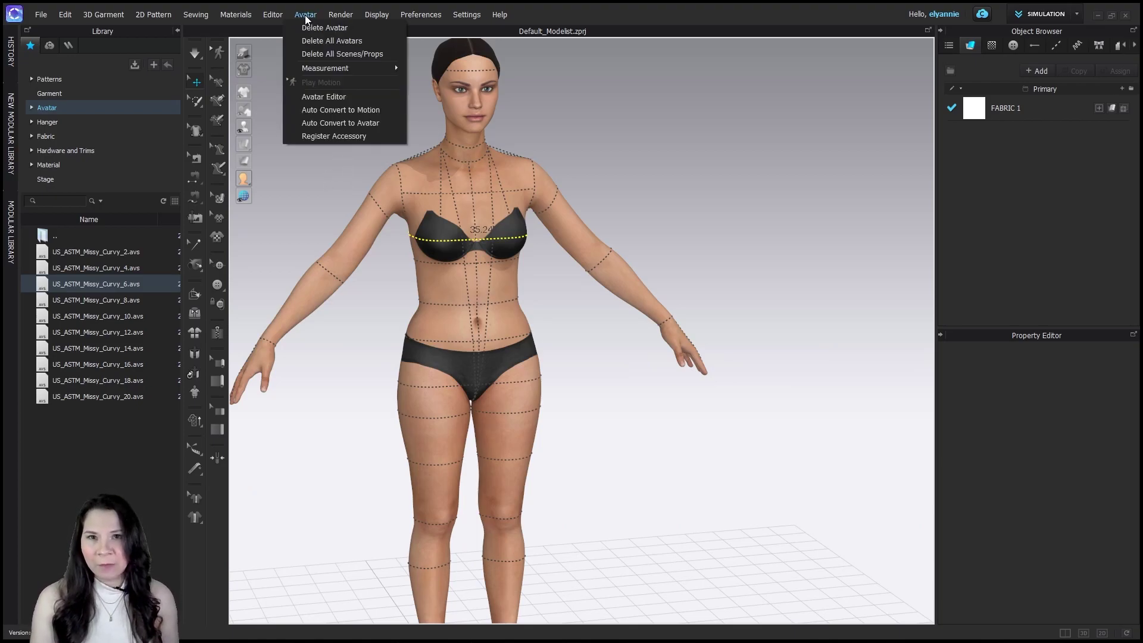
click(313, 94)
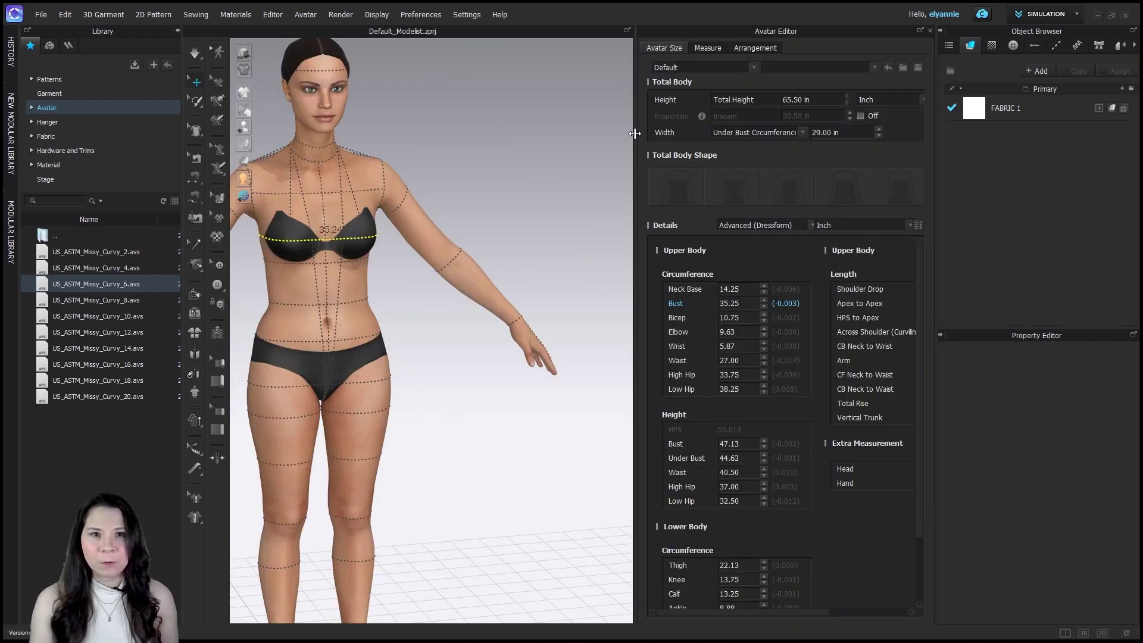
drag(635, 133, 479, 154)
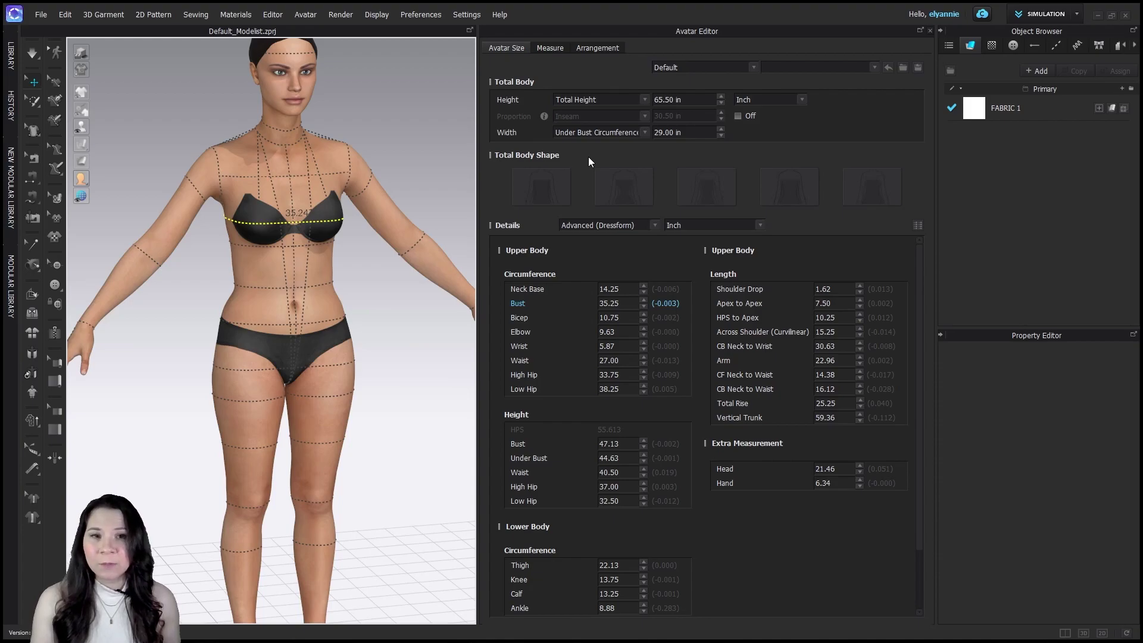
click(670, 100)
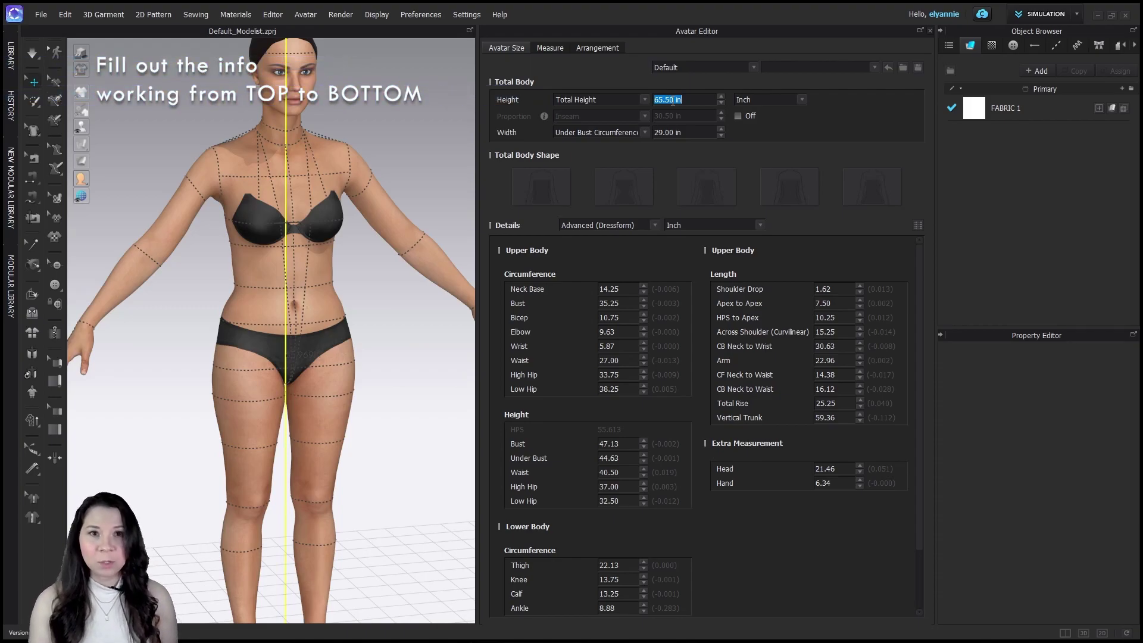
key(BackSpace)
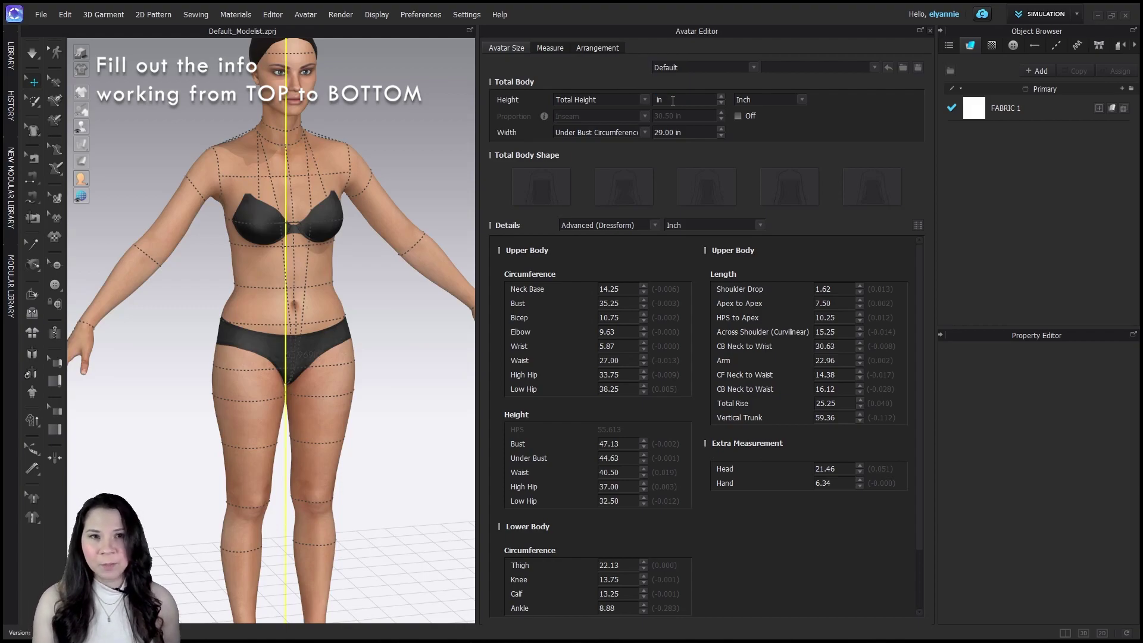
text(66)
key(Return)
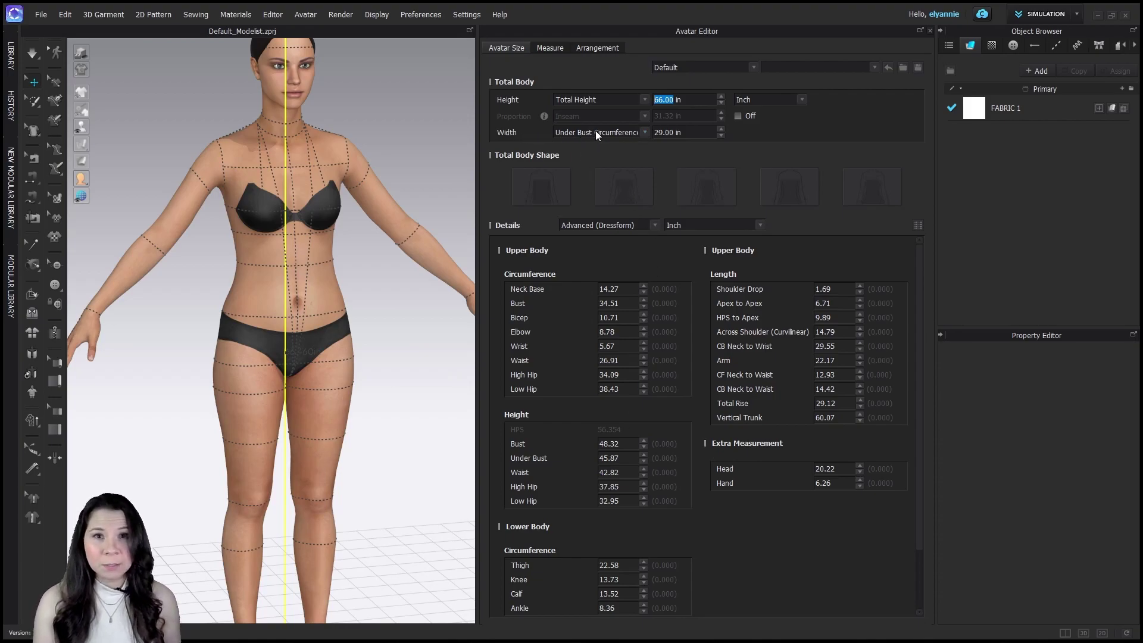
- Change the Width measure to Bust Circumference and set it to 35 in
click(647, 133)
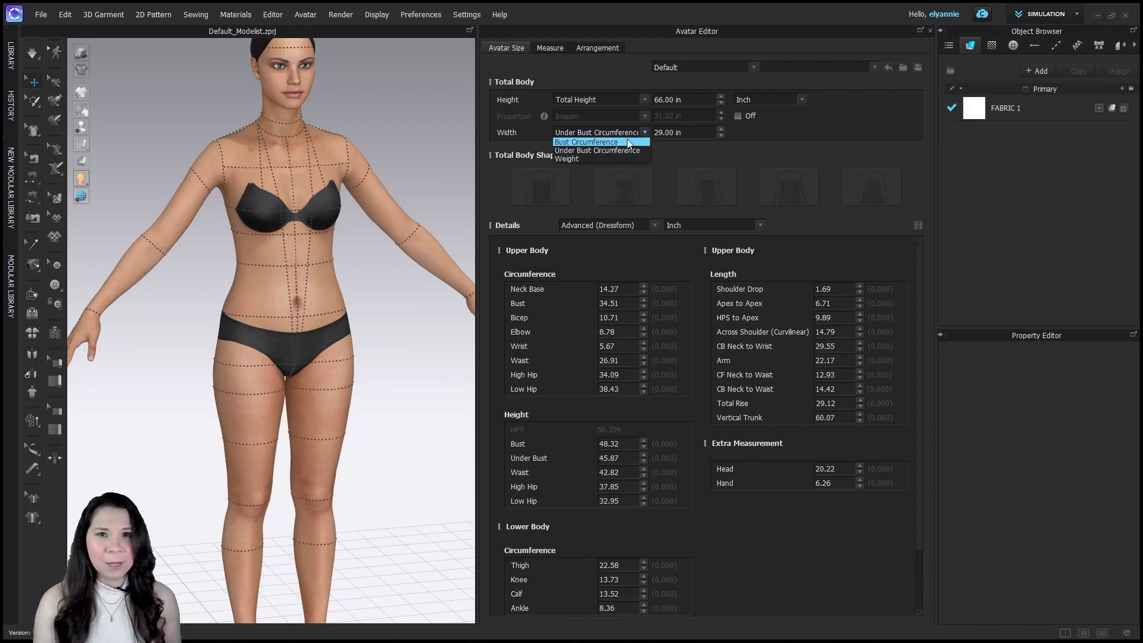
click(586, 143)
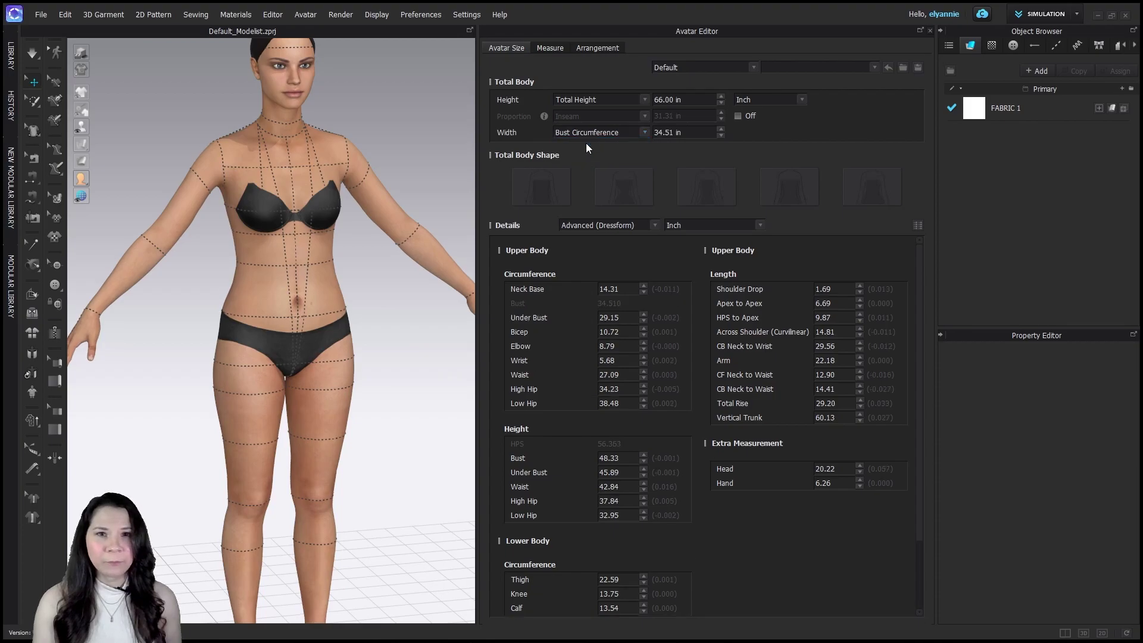
click(693, 133)
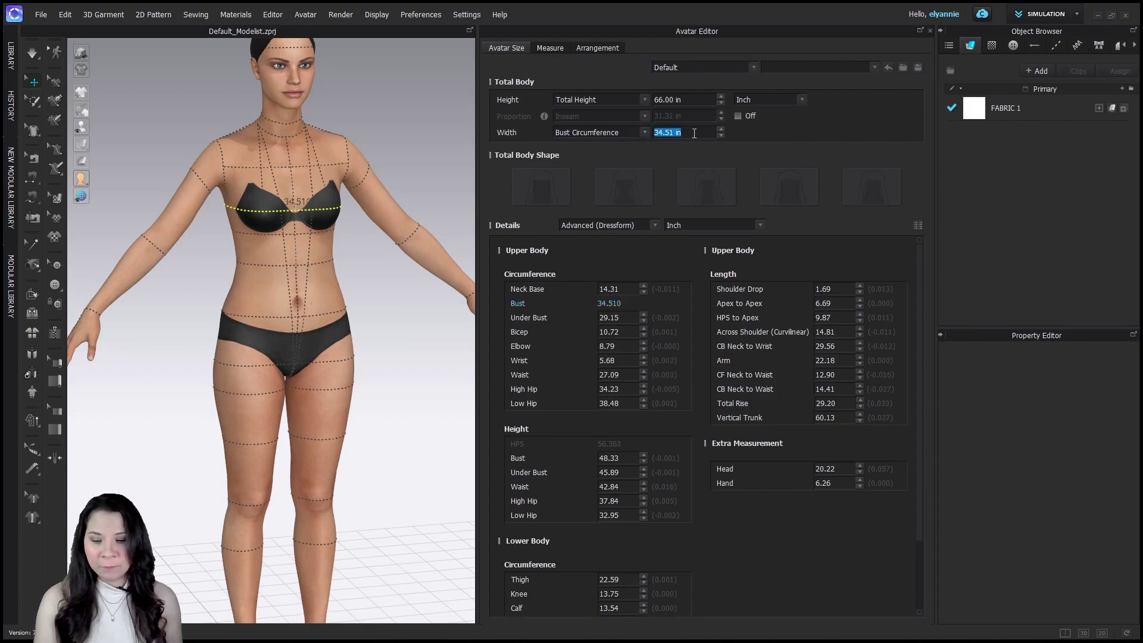
text(35)
key(Return)
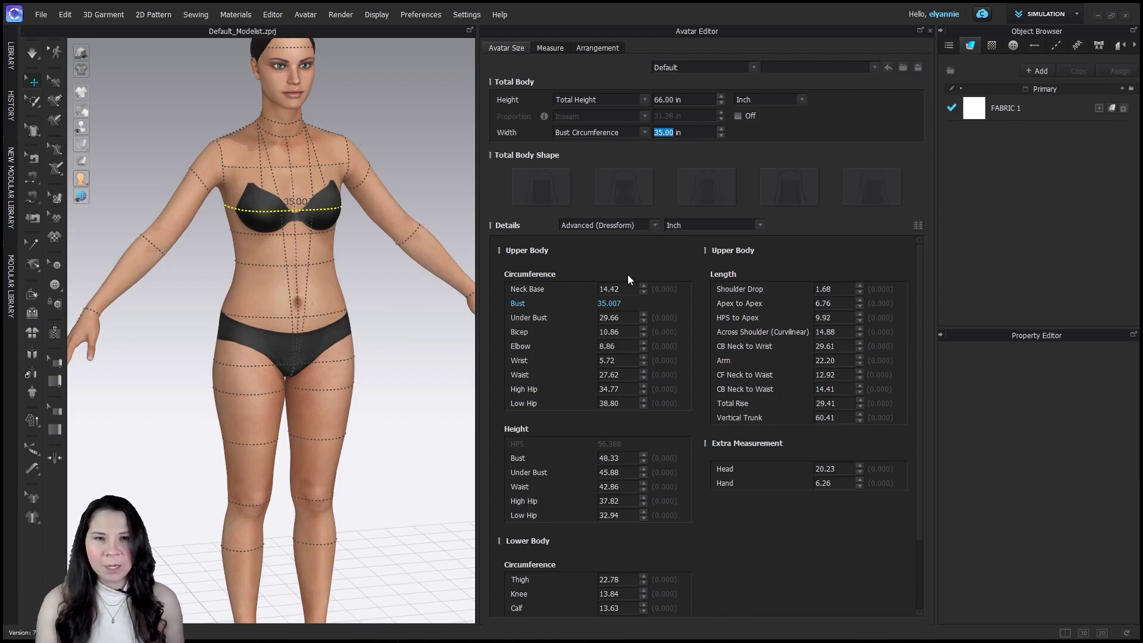
- Set the Waist to 27 in and accept the notice that the size becomes Custom
click(616, 374)
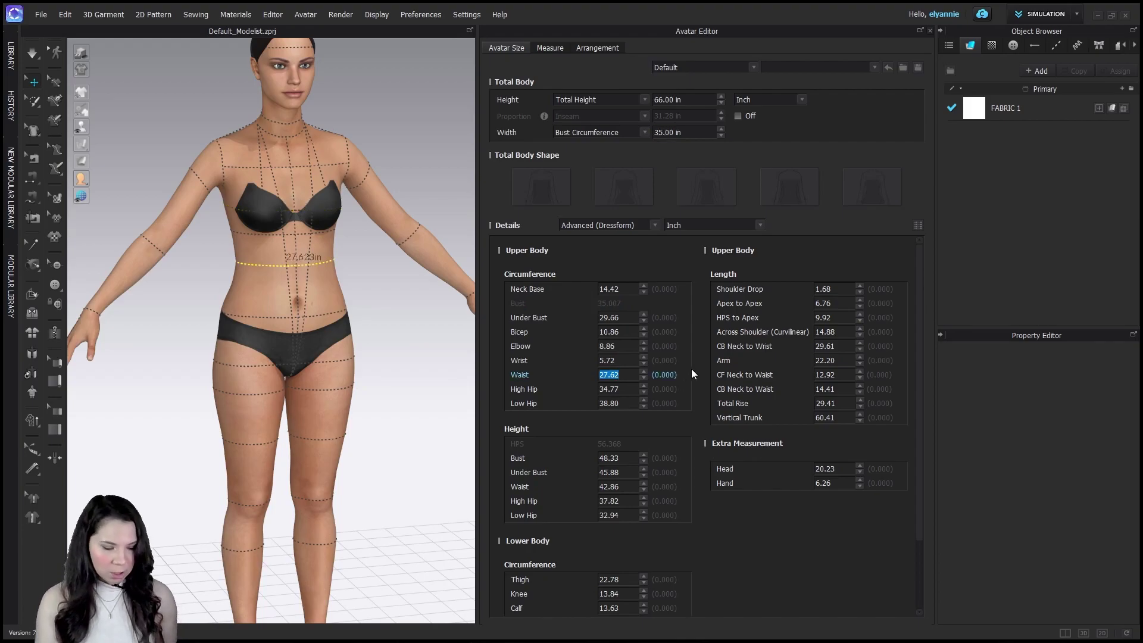
text(28)
key(Return)
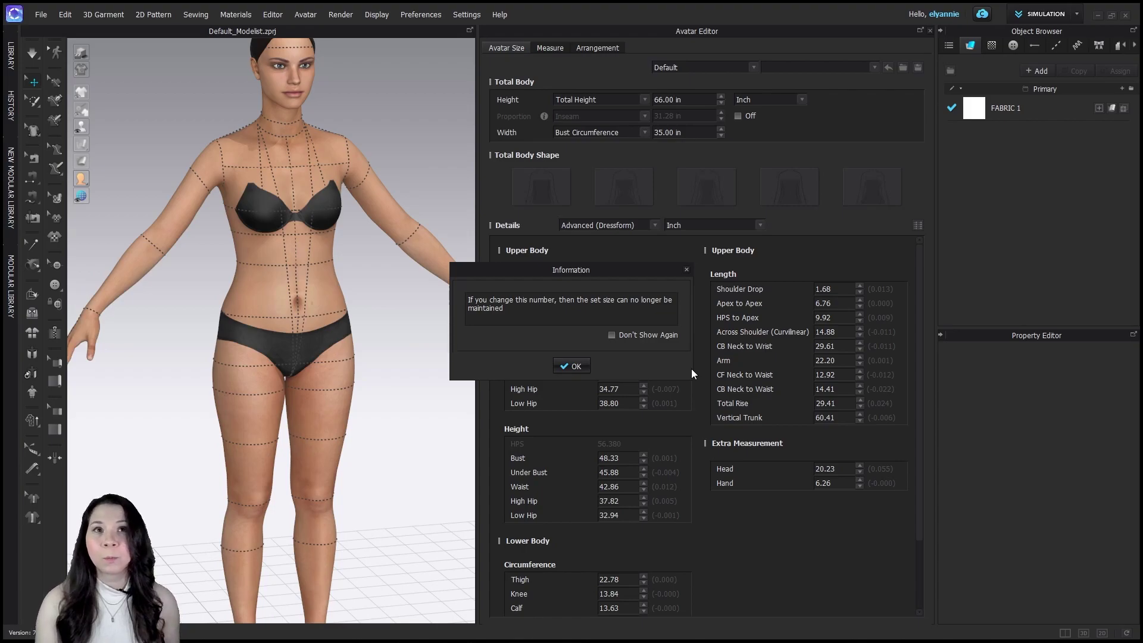
click(571, 365)
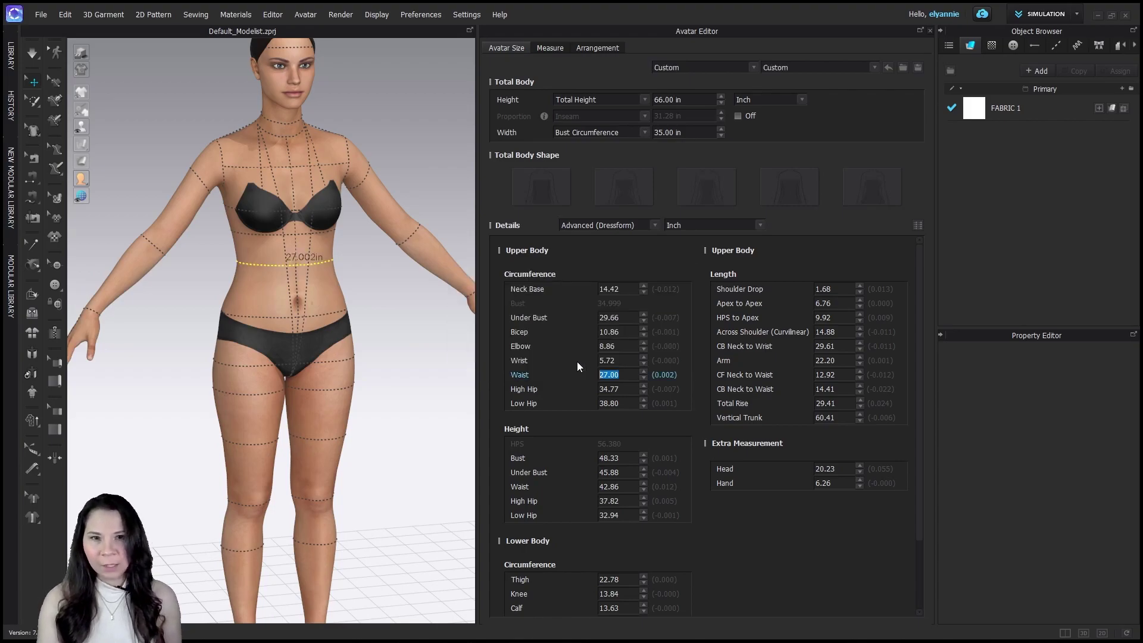
- Set the Low Hip measurement to 37 in
click(627, 405)
text(37)
key(Return)
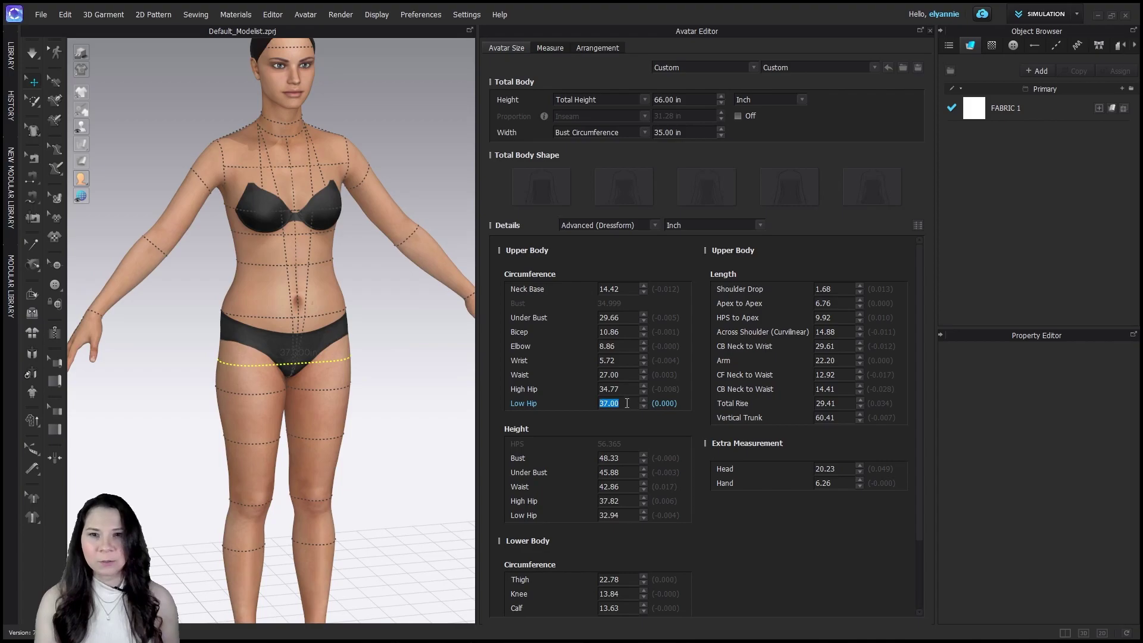
scroll(395, 453, down, 3)
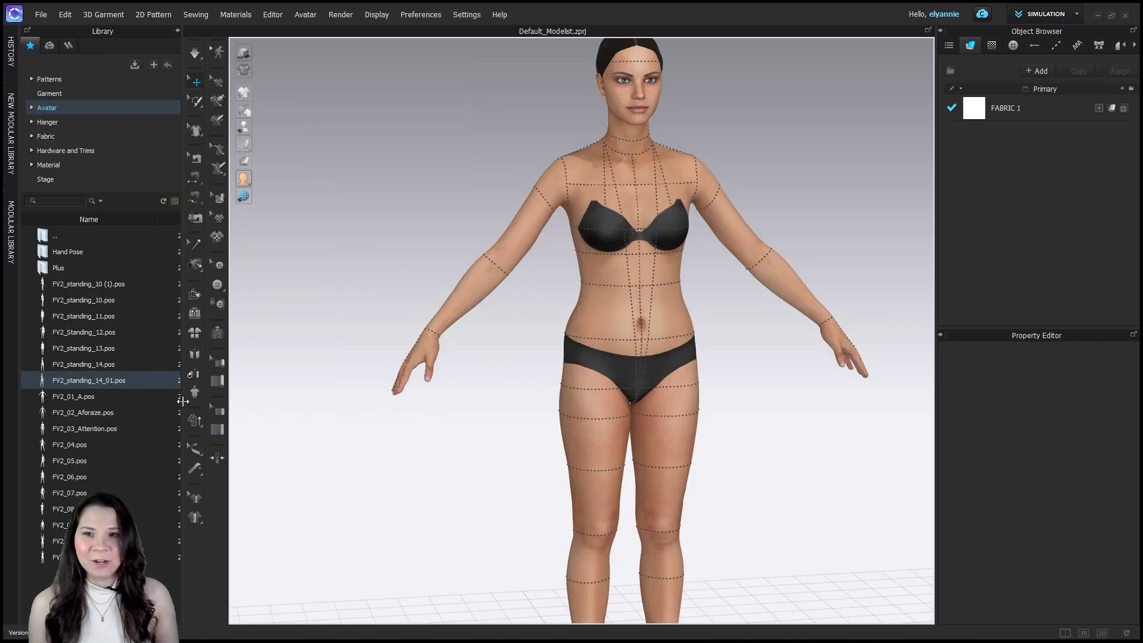
- Apply the FV2_04 pose using Pose Only, keeping the avatar's custom body size
double_click(91, 444)
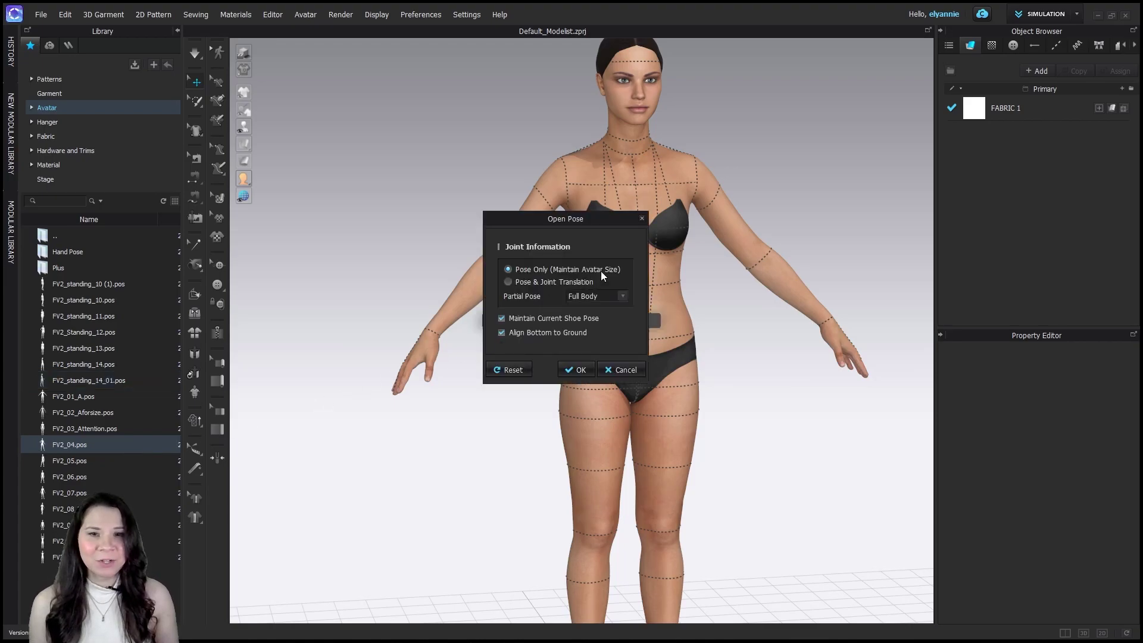
click(574, 369)
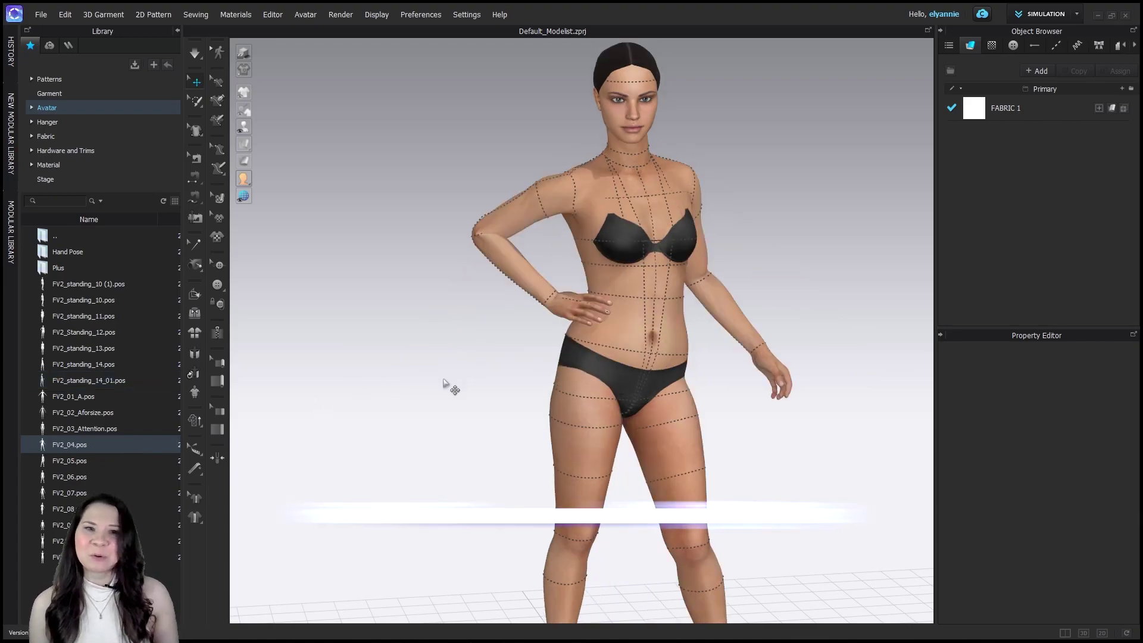
scroll(444, 369, down, 1)
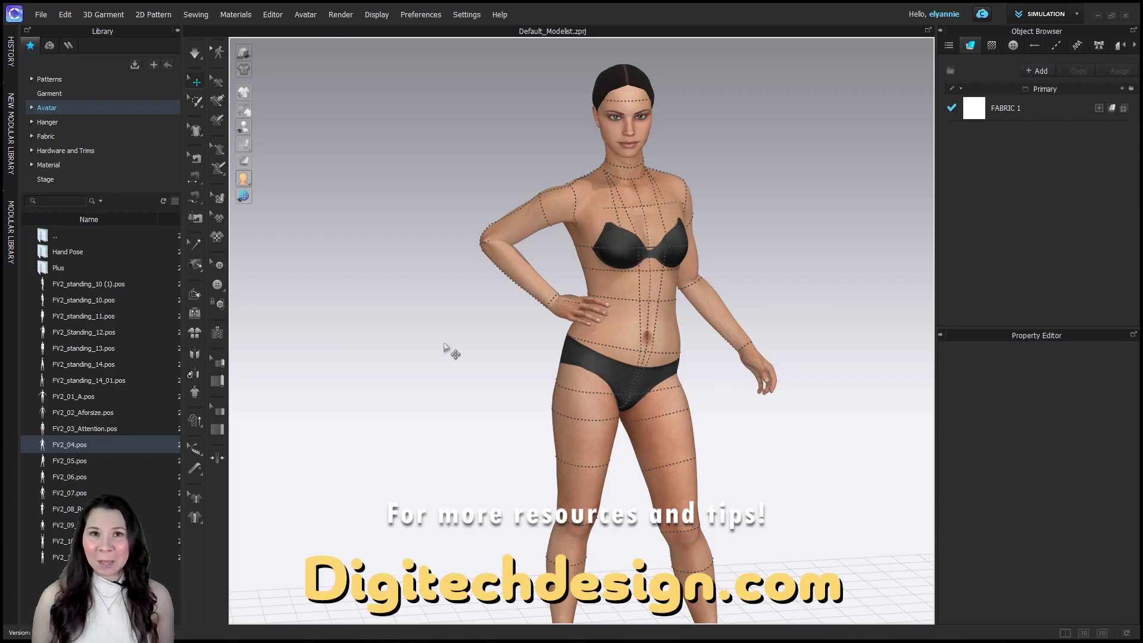